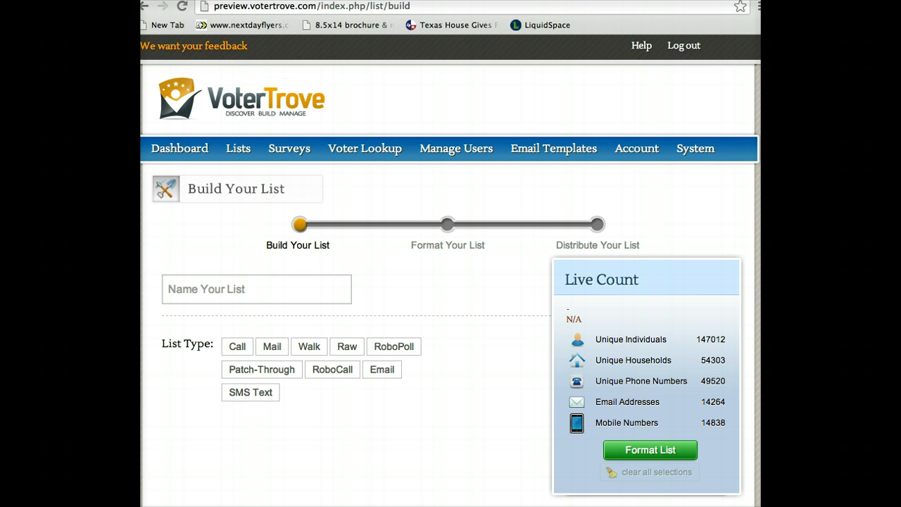
Name the new list "Call List Texas" and set its list type to Call.
{"action": "left_click", "coordinate": [341, 290]}
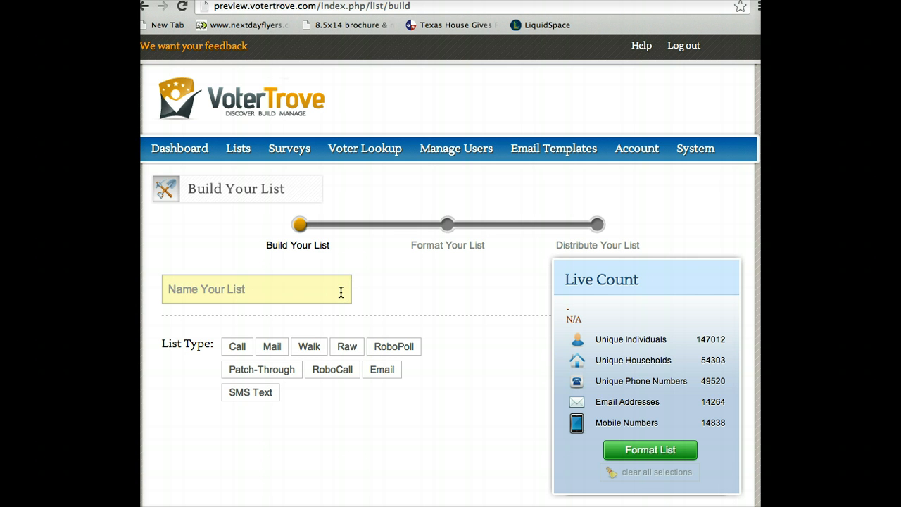
{"action": "type", "text": "Call List "}
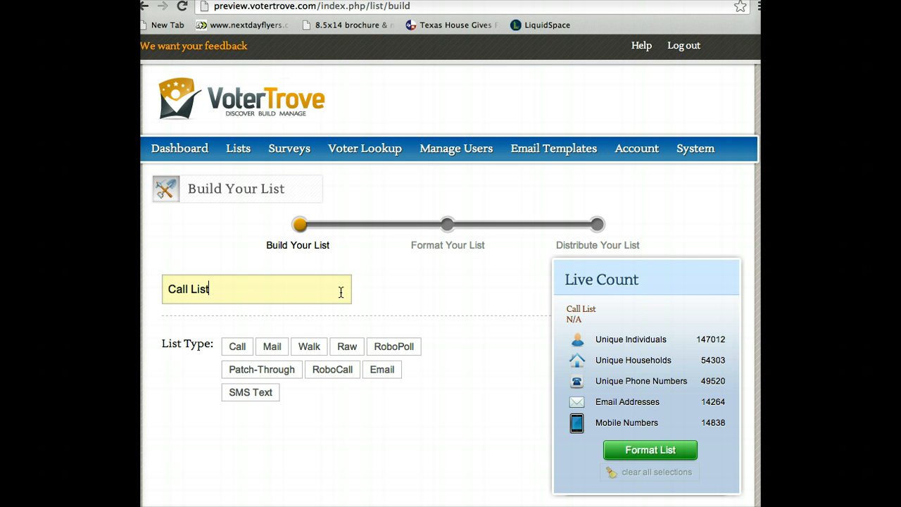
{"action": "type", "text": "Texas"}
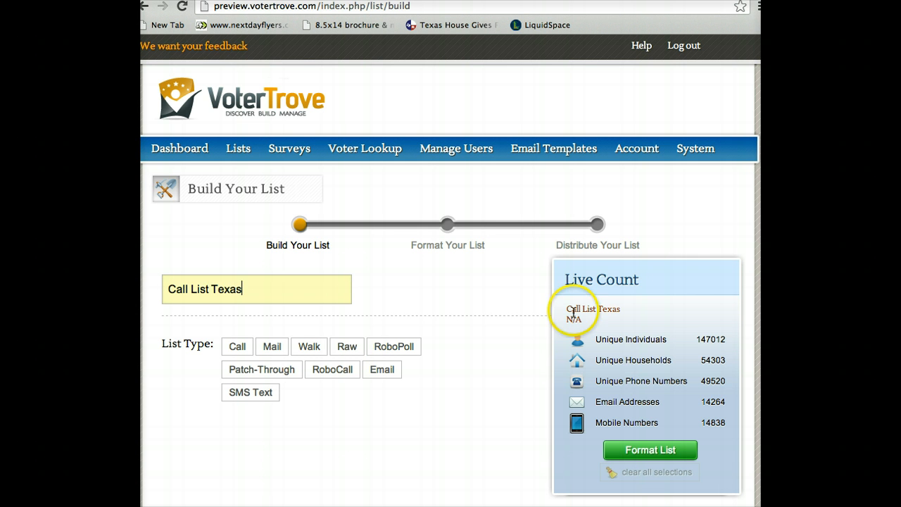
{"action": "left_click", "coordinate": [486, 303]}
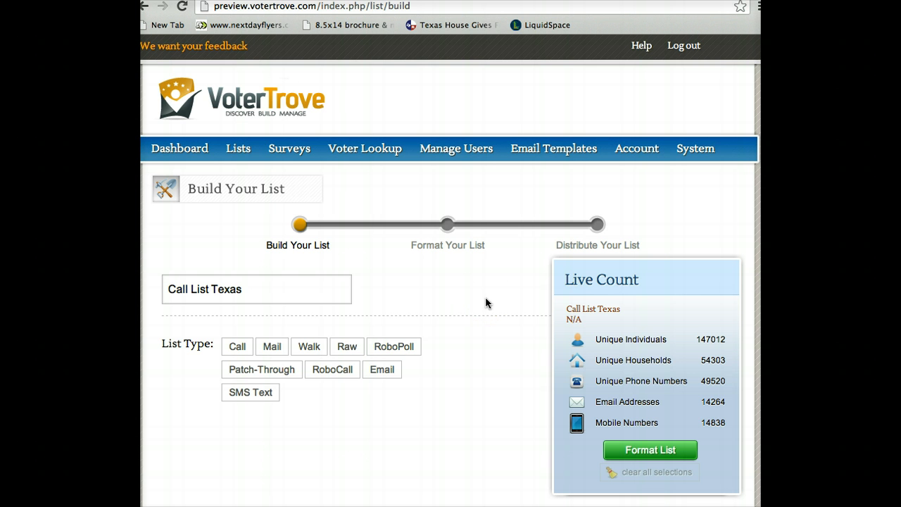
{"action": "left_click", "coordinate": [238, 349]}
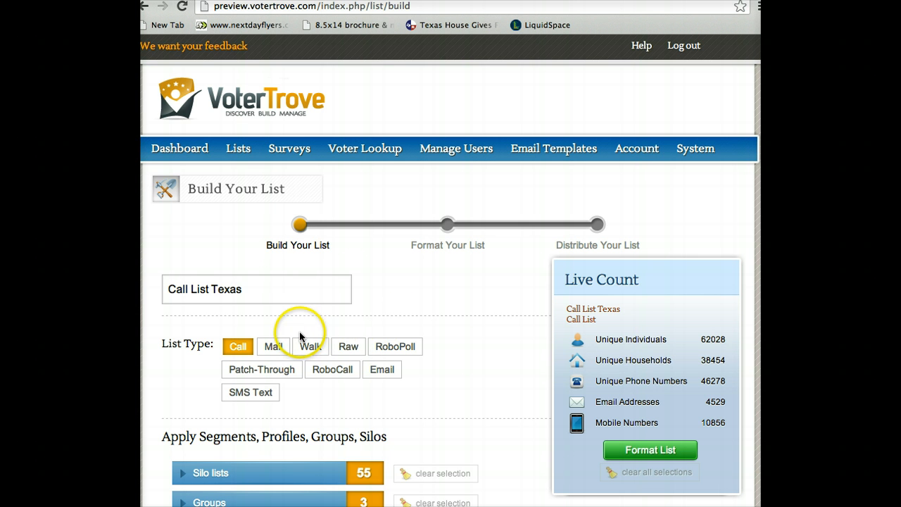
Try the Mail and Email list types and return the list to the Call type.
{"action": "left_click", "coordinate": [276, 346]}
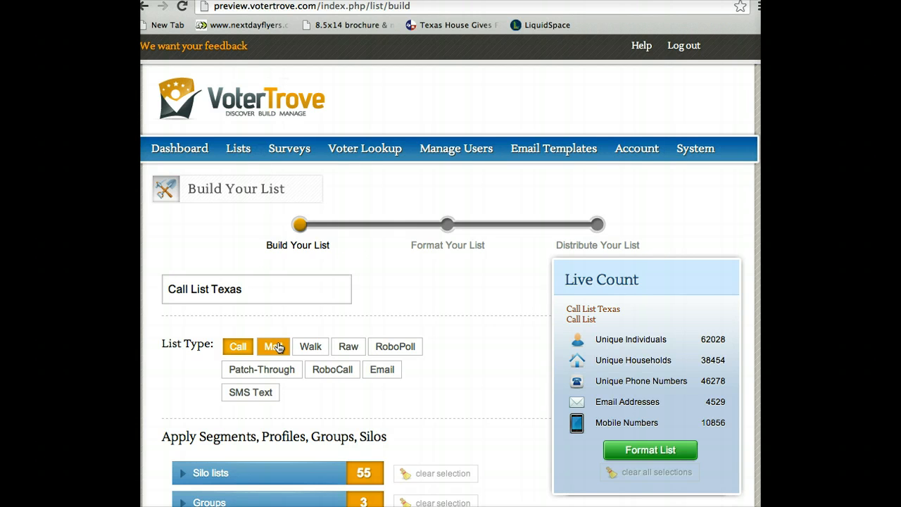
{"action": "left_click", "coordinate": [383, 370]}
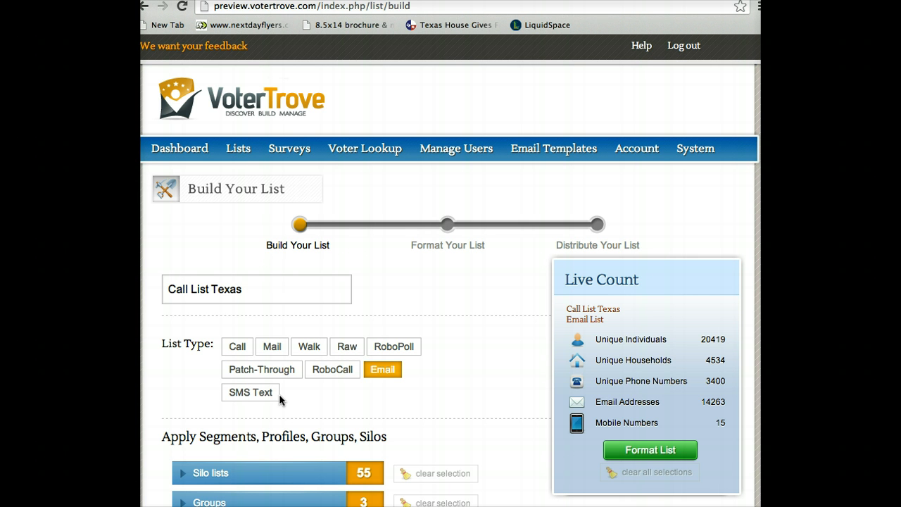
{"action": "left_click", "coordinate": [238, 346]}
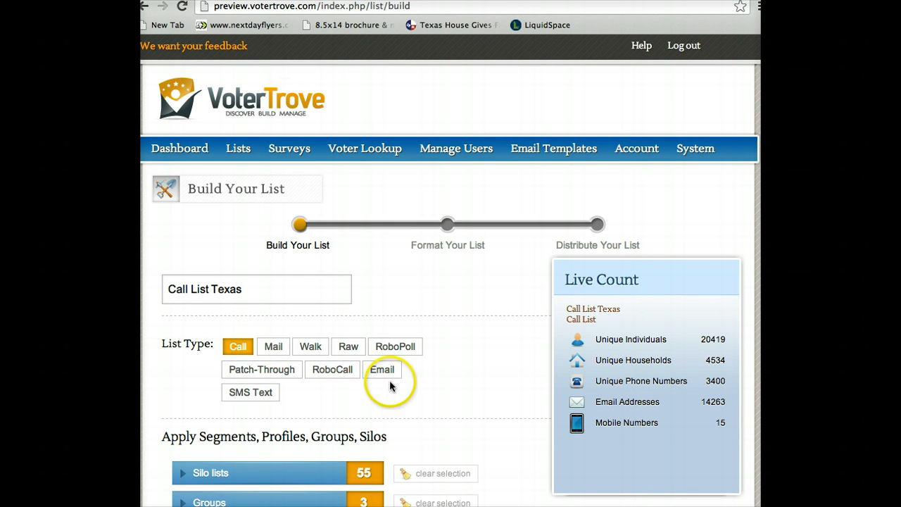
Try filtering by the silo list "Call List Reupload" and clear that silo selection.
{"action": "scroll", "coordinate": [390, 382], "scroll_direction": "down", "scroll_amount": 1}
{"action": "scroll", "coordinate": [389, 381], "scroll_direction": "down", "scroll_amount": 1}
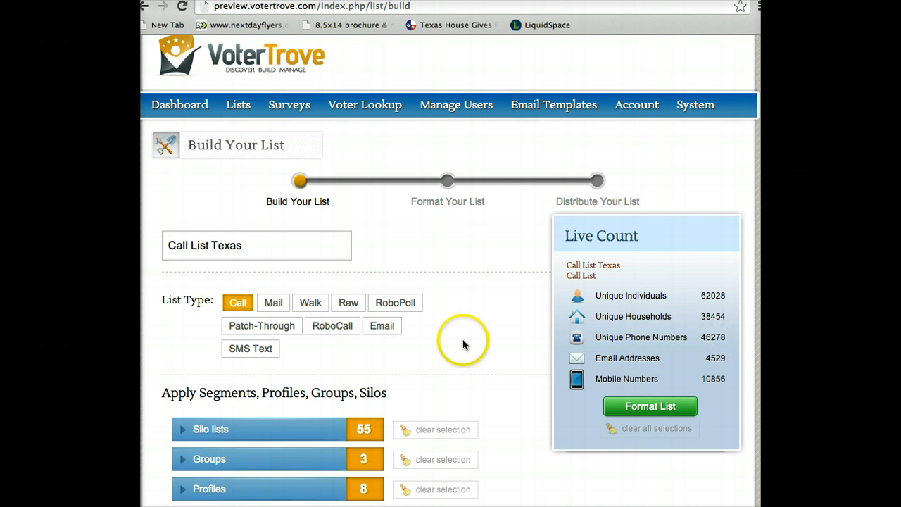
{"action": "scroll", "coordinate": [462, 344], "scroll_direction": "down", "scroll_amount": 3}
{"action": "scroll", "coordinate": [462, 342], "scroll_direction": "down", "scroll_amount": 3}
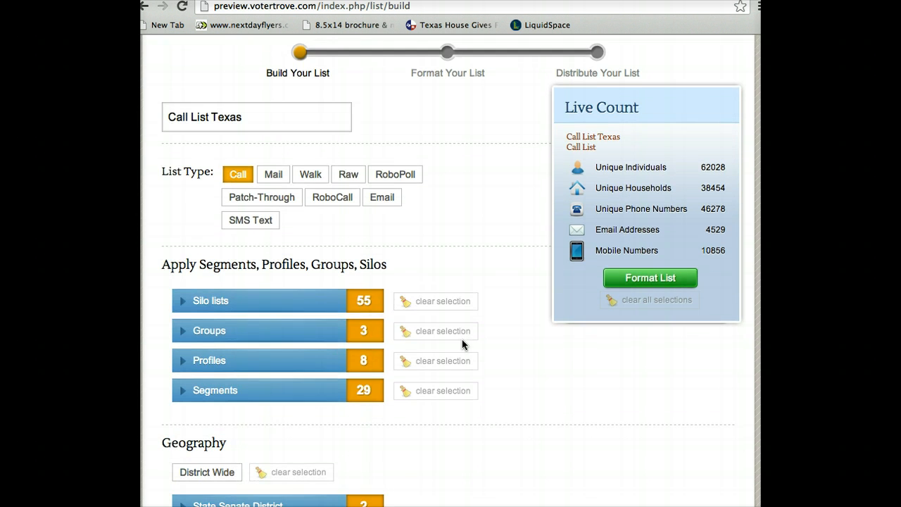
{"action": "scroll", "coordinate": [462, 341], "scroll_direction": "down", "scroll_amount": 2}
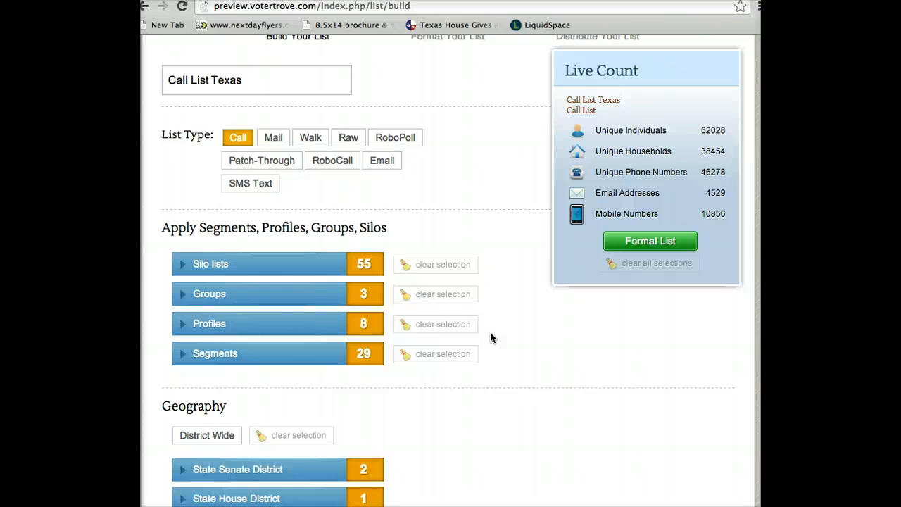
{"action": "left_click", "coordinate": [295, 266]}
{"action": "left_click", "coordinate": [517, 313]}
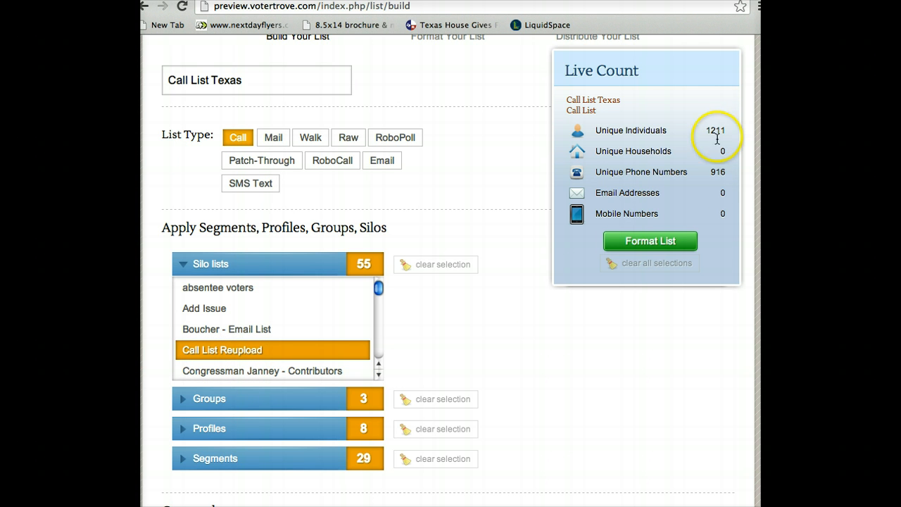
{"action": "left_click", "coordinate": [442, 264]}
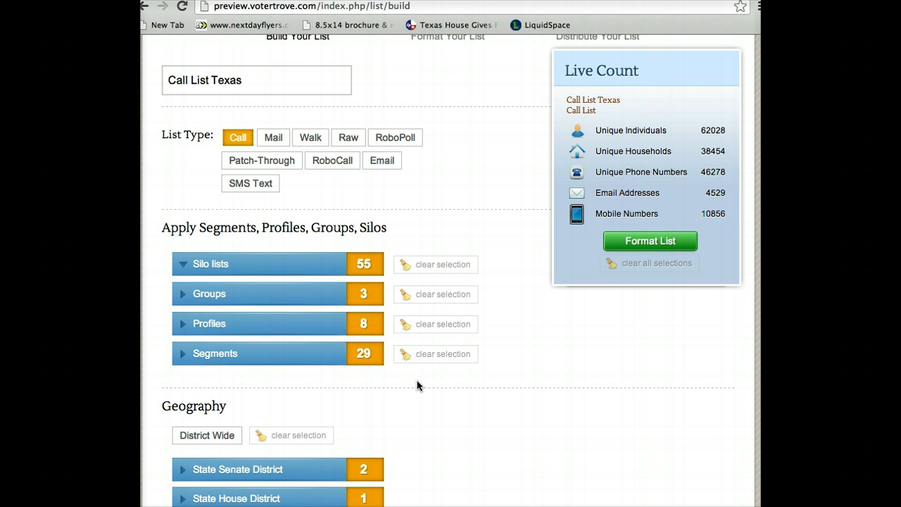
Expand Groups, Profiles and Segments and review the available options, including the rest of the profiles.
{"action": "left_click", "coordinate": [301, 299]}
{"action": "left_click", "coordinate": [268, 385]}
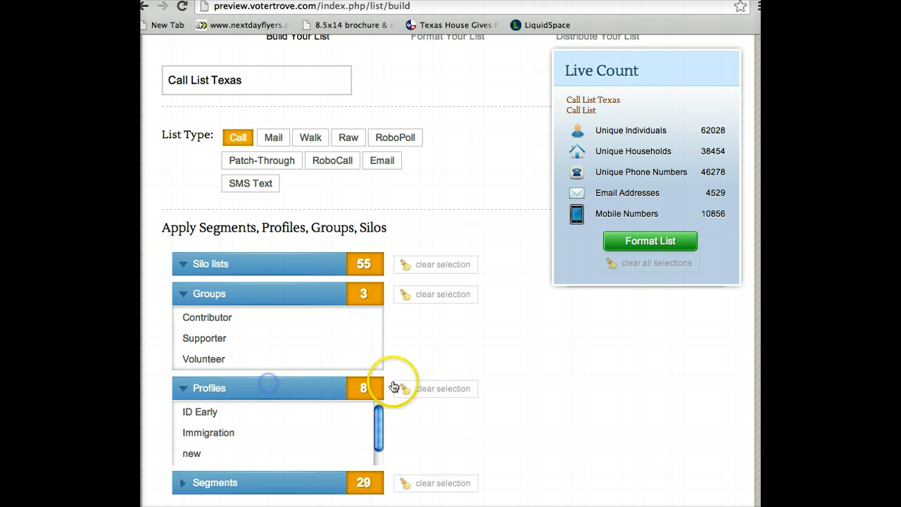
{"action": "scroll", "coordinate": [510, 374], "scroll_direction": "down", "scroll_amount": 3}
{"action": "left_click", "coordinate": [258, 407]}
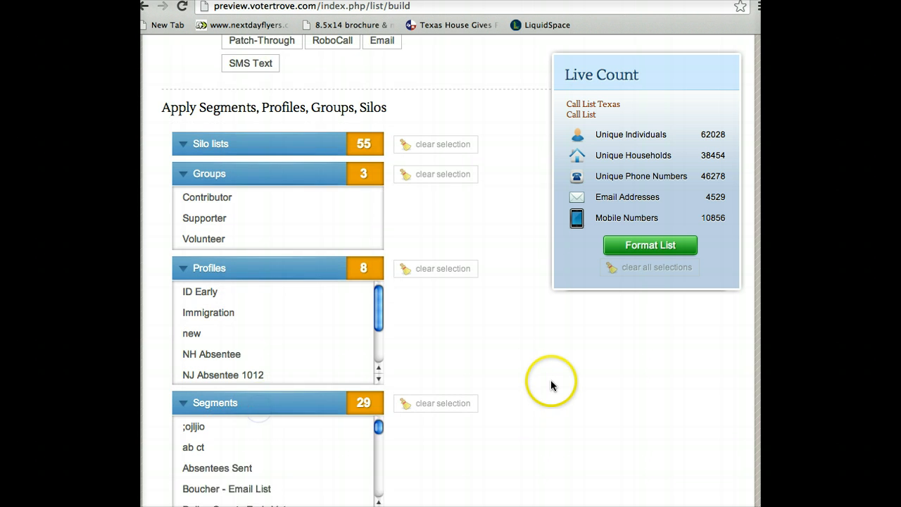
{"action": "scroll", "coordinate": [551, 386], "scroll_direction": "down", "scroll_amount": 2}
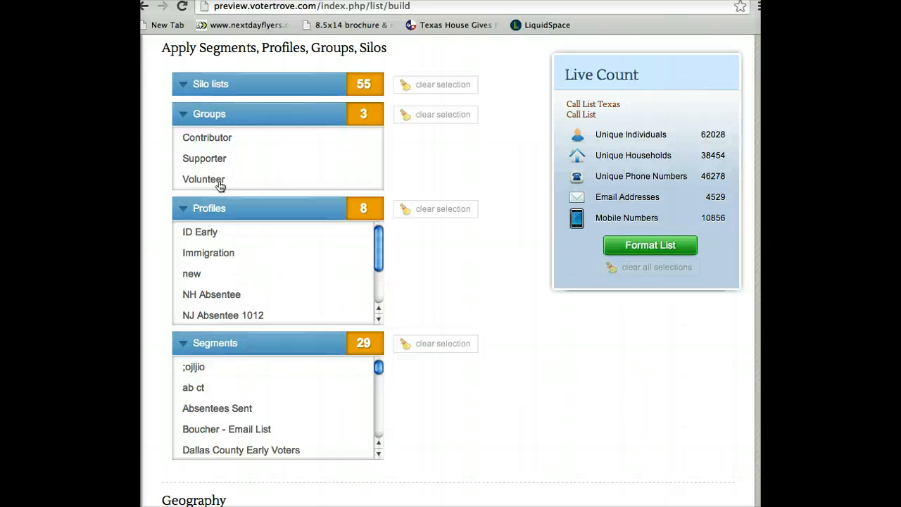
{"action": "left_click_drag", "start_coordinate": [376, 262], "coordinate": [377, 314]}
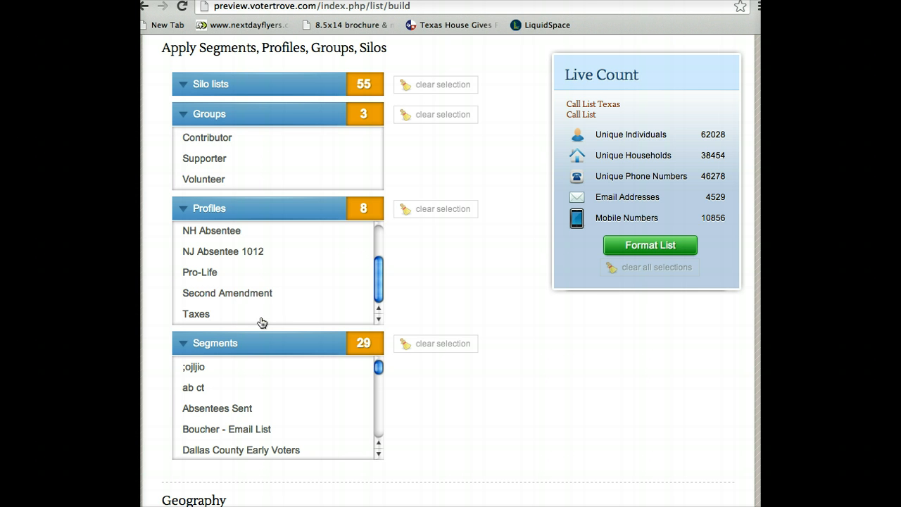
Try the District Wide geography option and deselect it again.
{"action": "scroll", "coordinate": [402, 368], "scroll_direction": "down", "scroll_amount": 2}
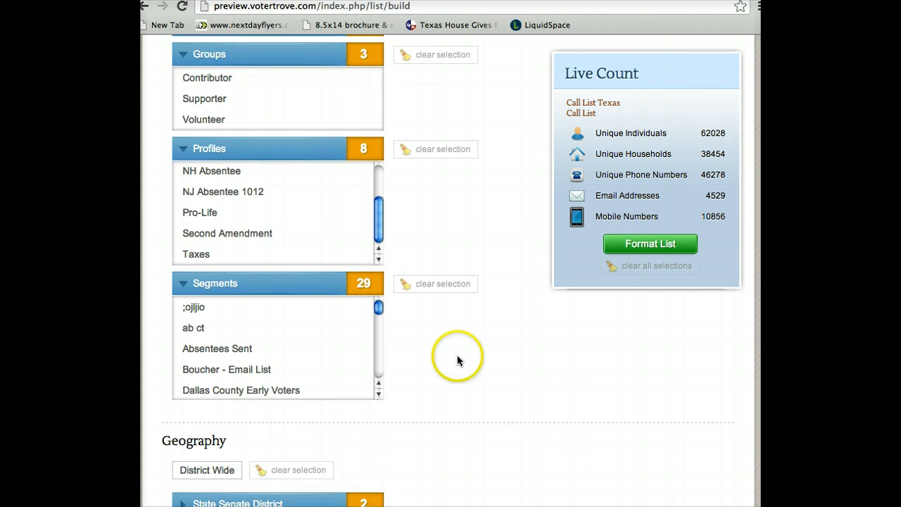
{"action": "scroll", "coordinate": [457, 355], "scroll_direction": "down", "scroll_amount": 2}
{"action": "scroll", "coordinate": [467, 360], "scroll_direction": "down", "scroll_amount": 3}
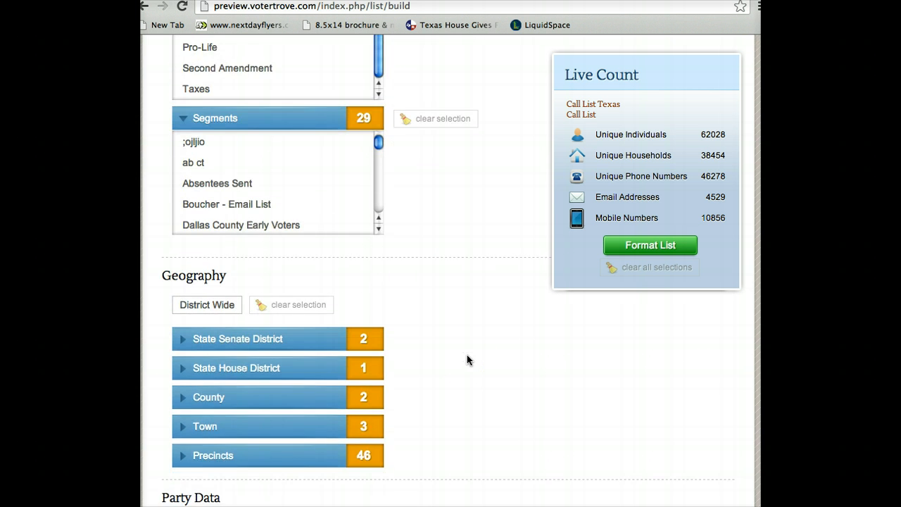
{"action": "scroll", "coordinate": [467, 360], "scroll_direction": "down", "scroll_amount": 1}
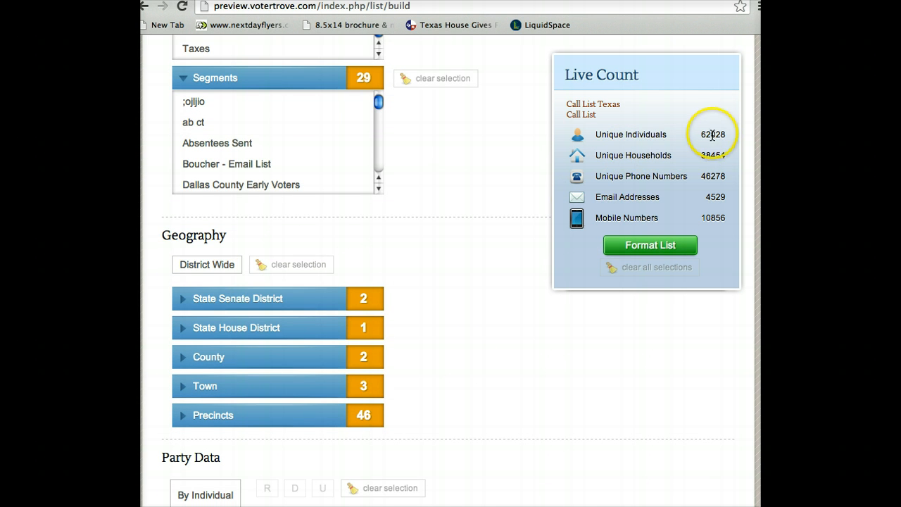
{"action": "left_click", "coordinate": [227, 264]}
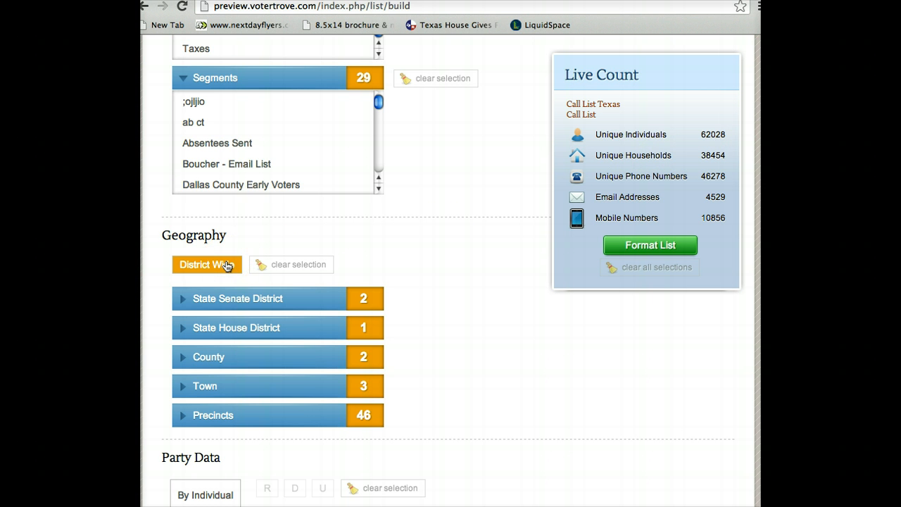
{"action": "left_click", "coordinate": [227, 264]}
Expand the Town geography filter and select GULF BREEZE.
{"action": "scroll", "coordinate": [448, 344], "scroll_direction": "down", "scroll_amount": 1}
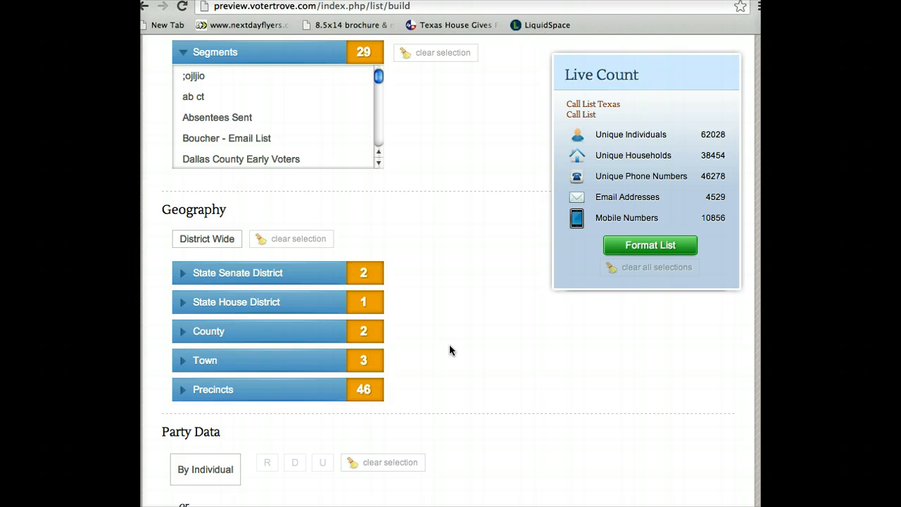
{"action": "left_click", "coordinate": [303, 364]}
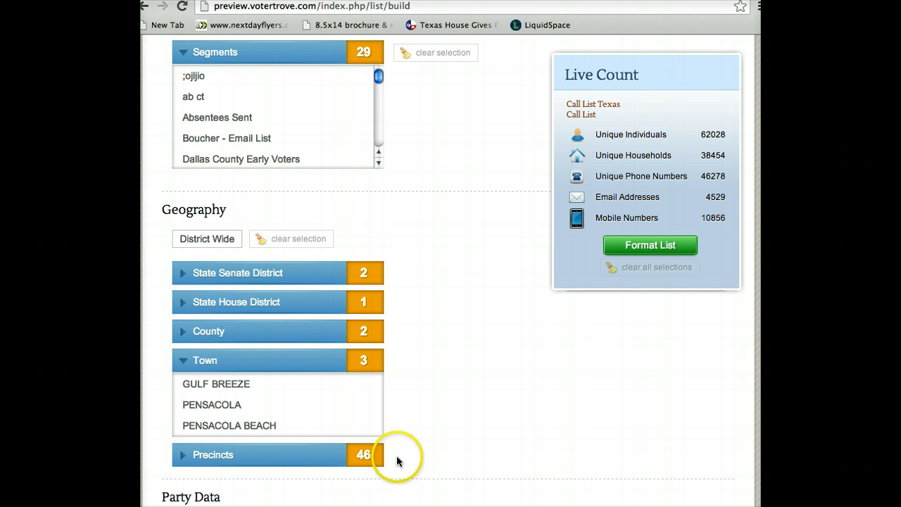
{"action": "left_click", "coordinate": [222, 386]}
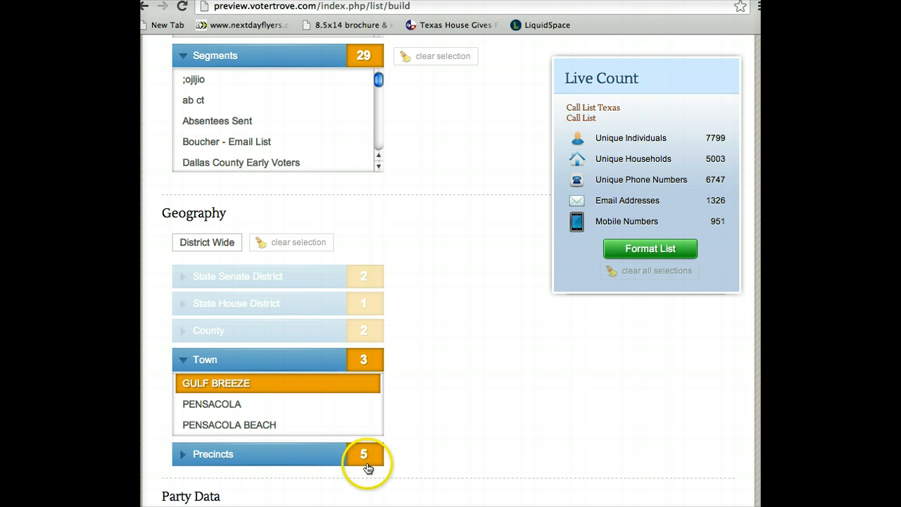
Narrow the Gulf Breeze selection to precincts 22 and 32.
{"action": "left_click", "coordinate": [312, 460]}
{"action": "scroll", "coordinate": [444, 436], "scroll_direction": "down", "scroll_amount": 3}
{"action": "scroll", "coordinate": [444, 436], "scroll_direction": "down", "scroll_amount": 1}
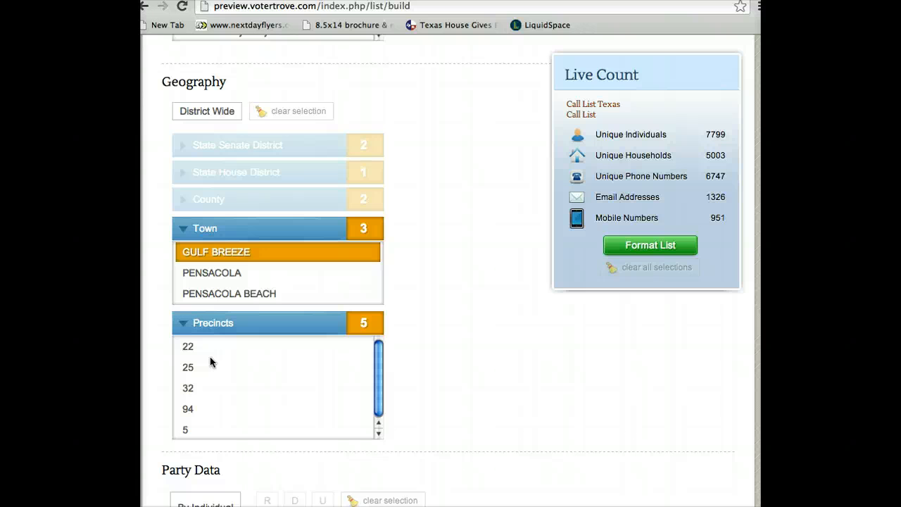
{"action": "left_click", "coordinate": [189, 347]}
{"action": "left_click", "coordinate": [190, 322]}
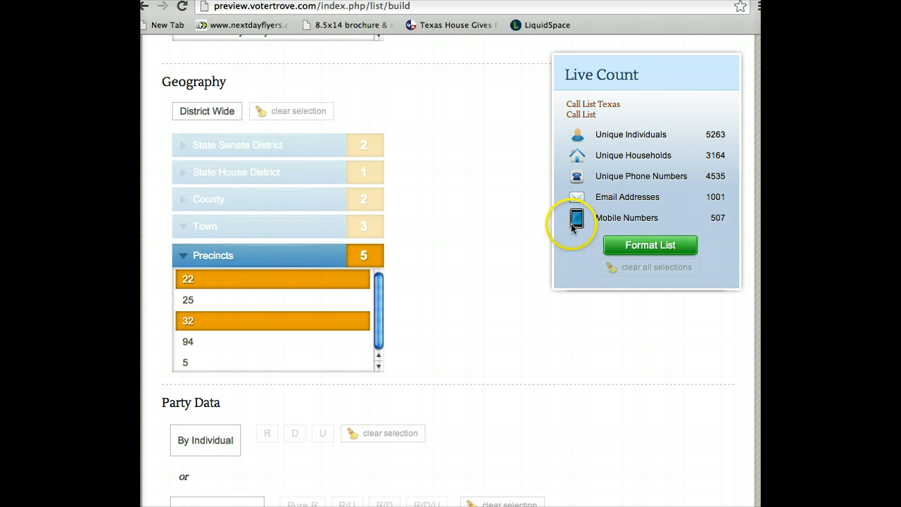
Try filtering the party data by individual with party R and clear that selection.
{"action": "scroll", "coordinate": [465, 286], "scroll_direction": "down", "scroll_amount": 5}
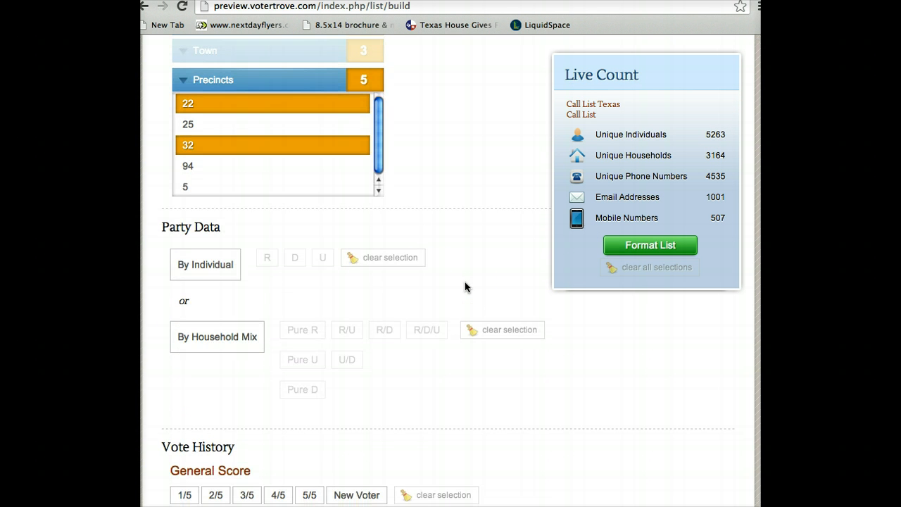
{"action": "left_click", "coordinate": [225, 263]}
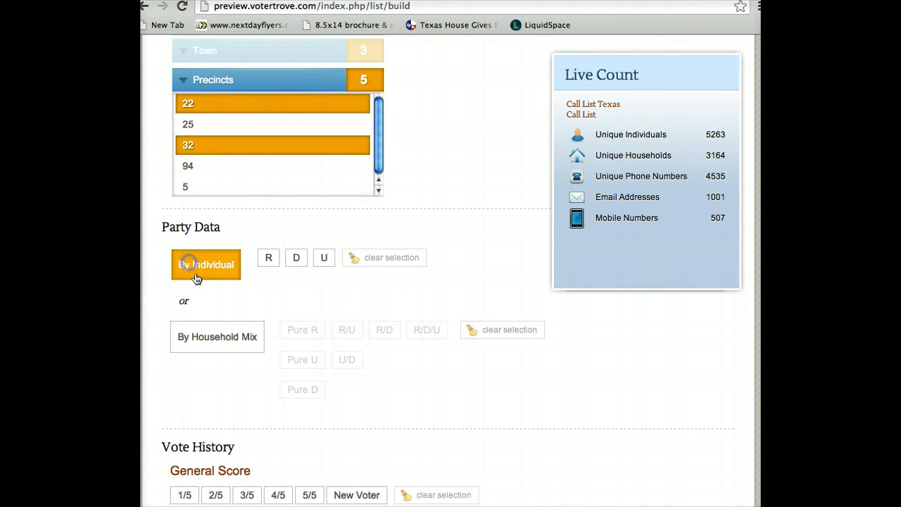
{"action": "left_click", "coordinate": [269, 261]}
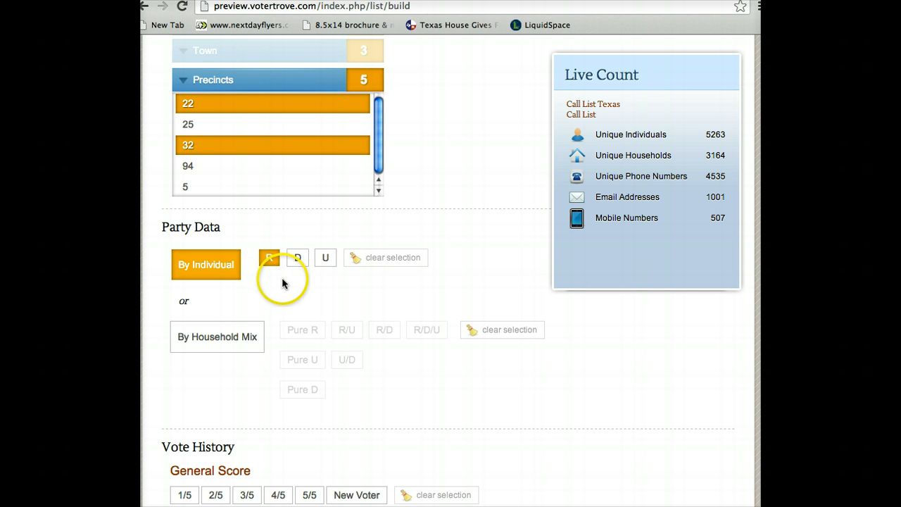
{"action": "left_click", "coordinate": [290, 281]}
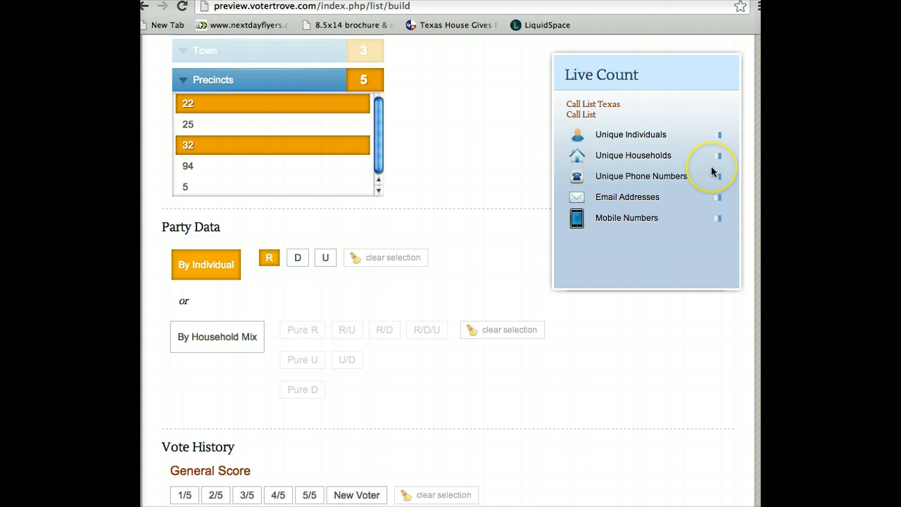
{"action": "left_click", "coordinate": [388, 258]}
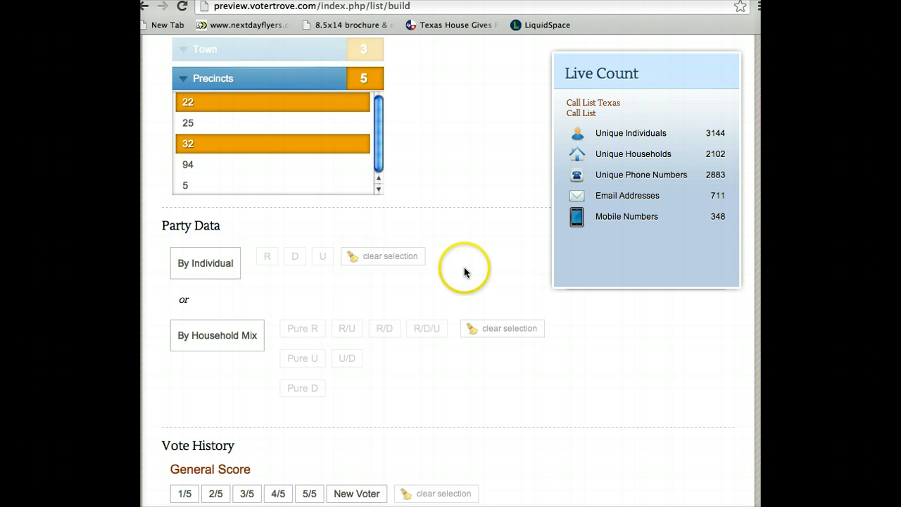
Filter the party data by household mix, choosing Pure R households.
{"action": "scroll", "coordinate": [462, 281], "scroll_direction": "down", "scroll_amount": 2}
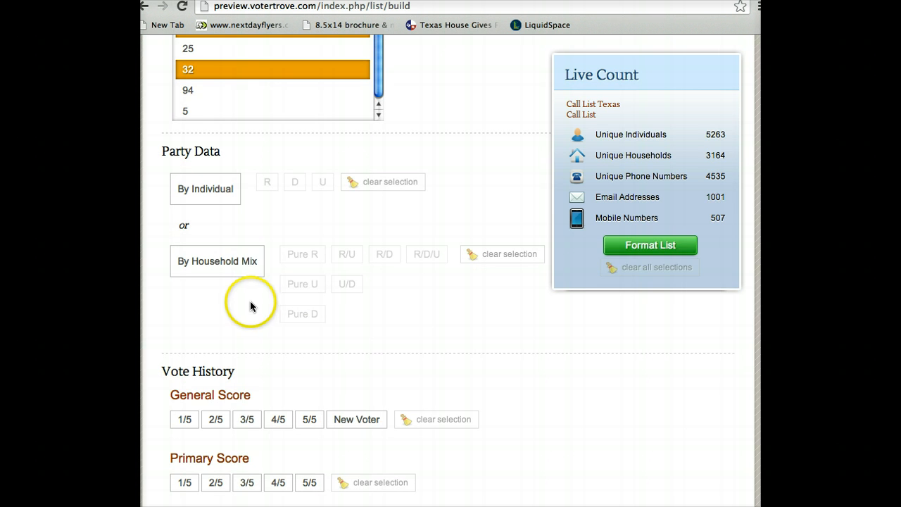
{"action": "left_click", "coordinate": [234, 280]}
{"action": "left_click", "coordinate": [307, 257]}
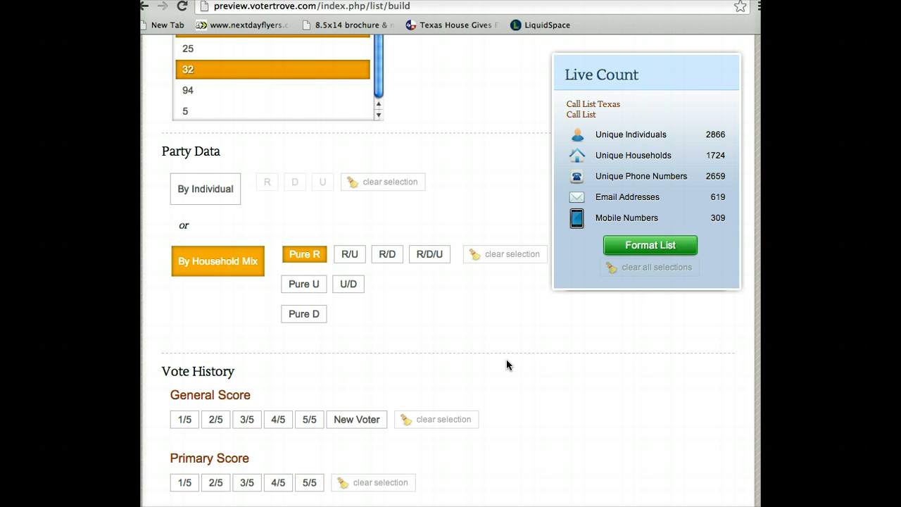
{"action": "left_click", "coordinate": [396, 325]}
{"action": "scroll", "coordinate": [397, 323], "scroll_direction": "down", "scroll_amount": 2}
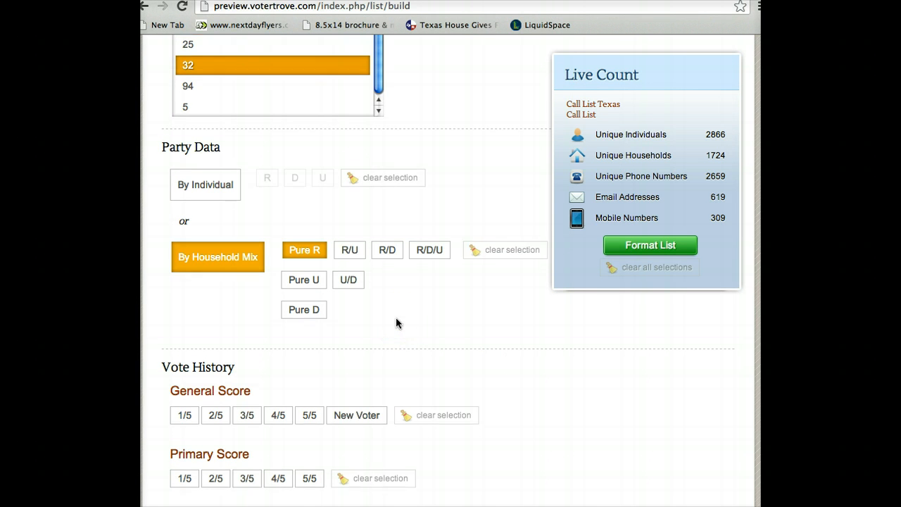
{"action": "scroll", "coordinate": [426, 285], "scroll_direction": "down", "scroll_amount": 1}
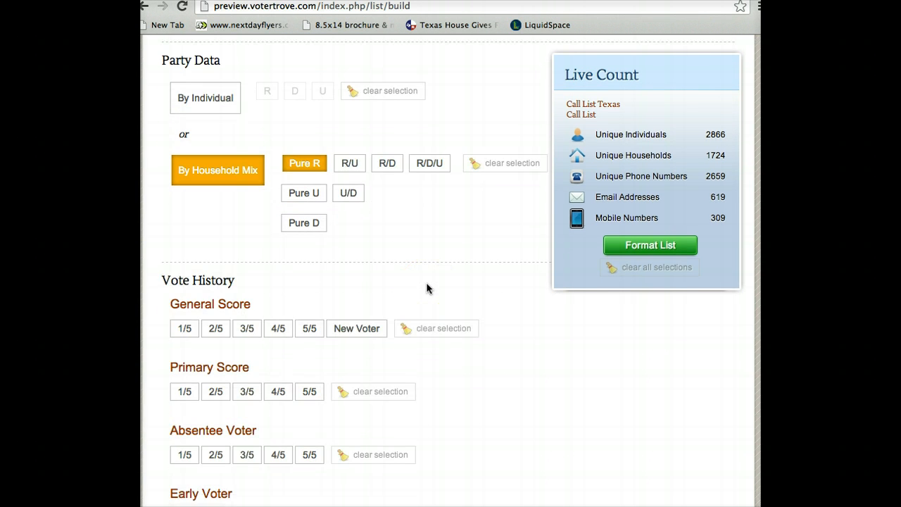
Include voters who voted in all of the 08G and 10G elections in the By Year vote history.
{"action": "left_click", "coordinate": [422, 294]}
{"action": "scroll", "coordinate": [421, 299], "scroll_direction": "down", "scroll_amount": 4}
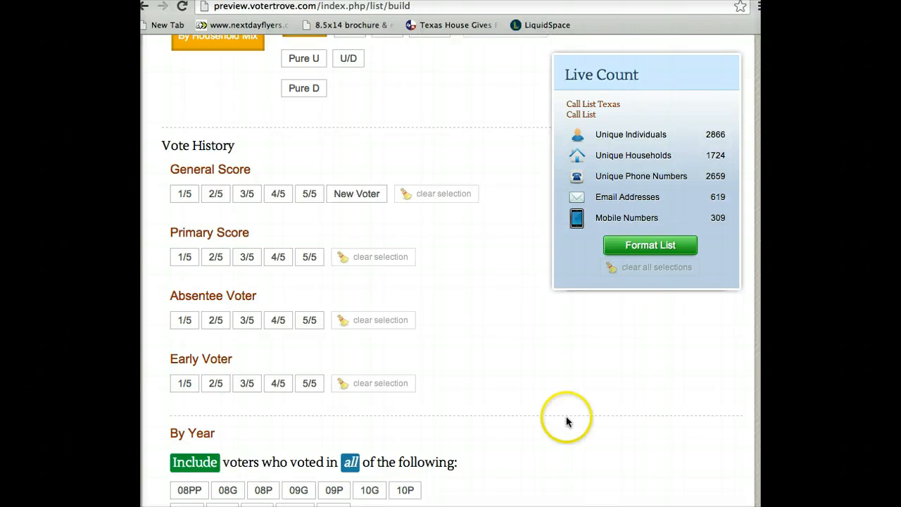
{"action": "scroll", "coordinate": [556, 394], "scroll_direction": "down", "scroll_amount": 2}
{"action": "scroll", "coordinate": [537, 365], "scroll_direction": "down", "scroll_amount": 3}
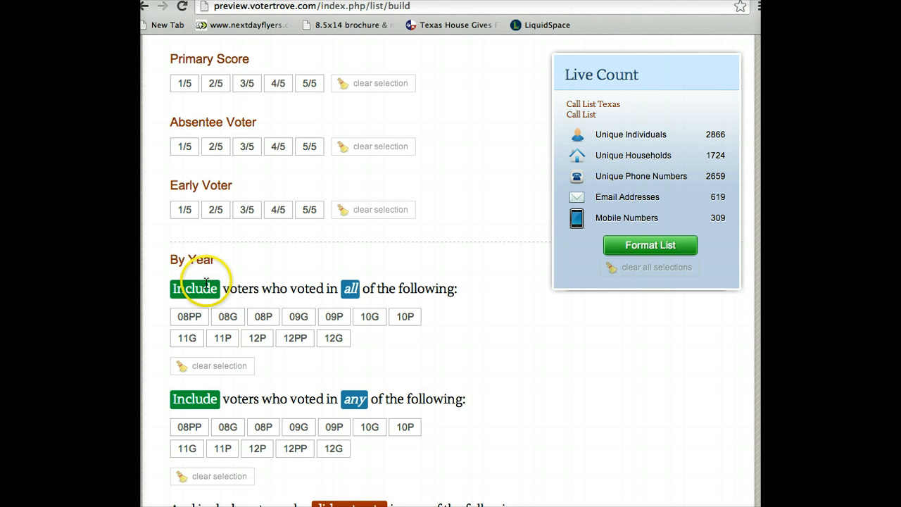
{"action": "left_click", "coordinate": [233, 319]}
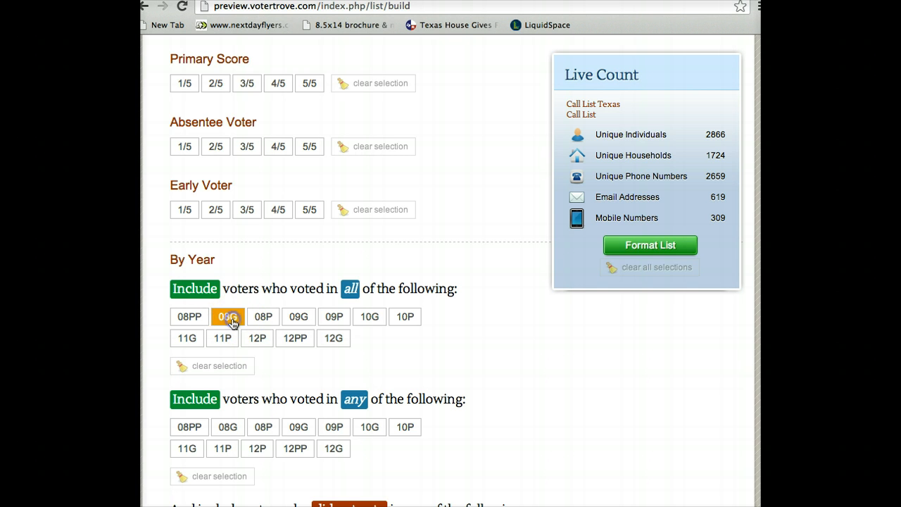
{"action": "left_click", "coordinate": [365, 324]}
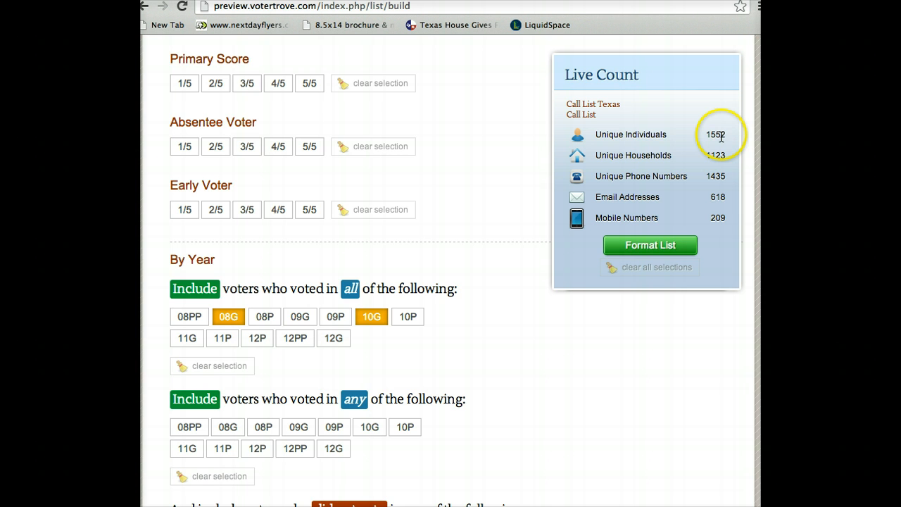
Include voters who voted in any of the following with only 12PP selected, and check the unique individuals count.
{"action": "scroll", "coordinate": [423, 360], "scroll_direction": "down", "scroll_amount": 3}
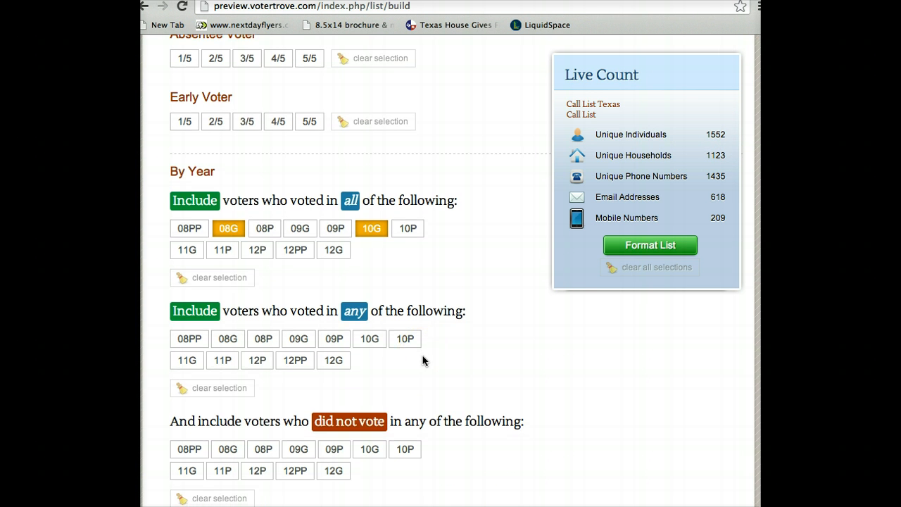
{"action": "left_click", "coordinate": [367, 344]}
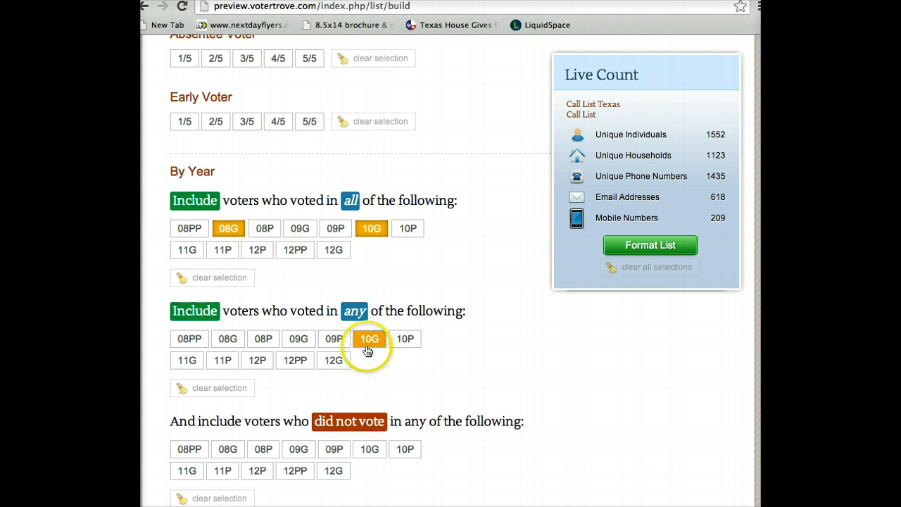
{"action": "left_click", "coordinate": [333, 360]}
{"action": "left_click", "coordinate": [308, 368]}
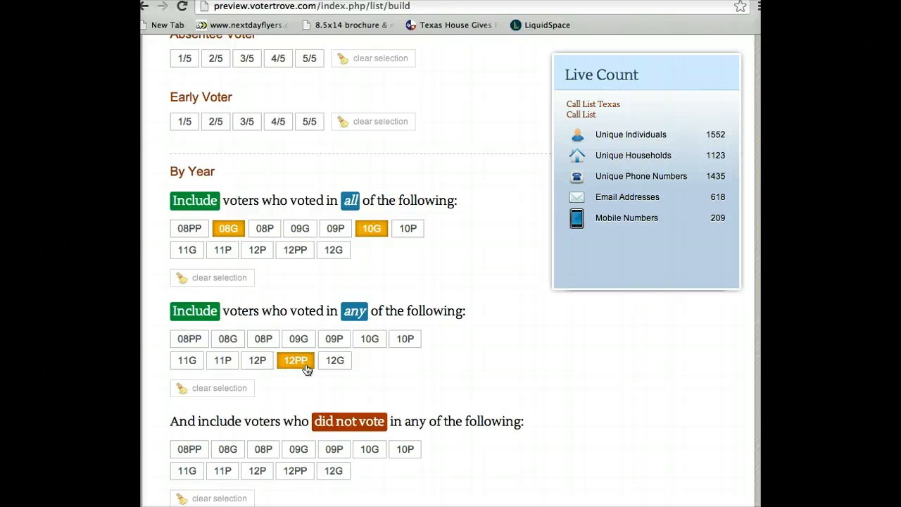
{"action": "double_click", "coordinate": [712, 135]}
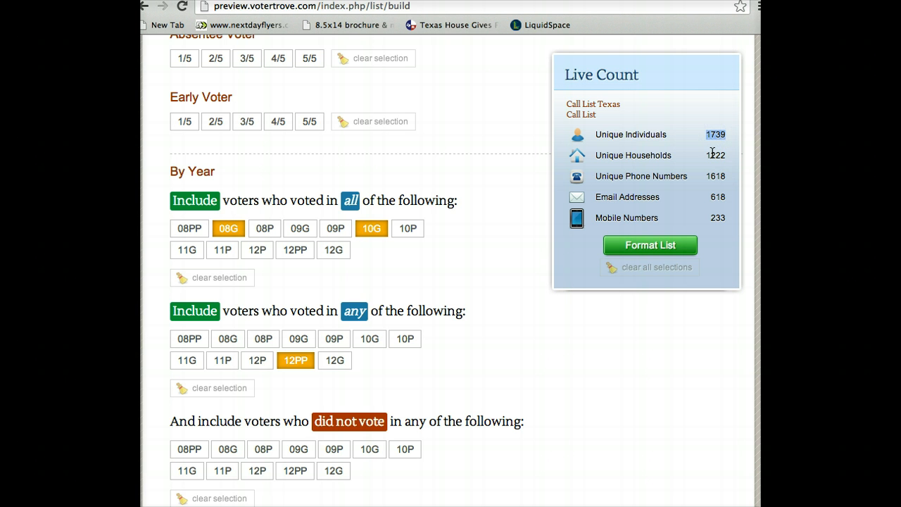
{"action": "left_click", "coordinate": [694, 326]}
Try limiting the age range to 55-64 and 65+, and clear that selection.
{"action": "scroll", "coordinate": [674, 418], "scroll_direction": "down", "scroll_amount": 2}
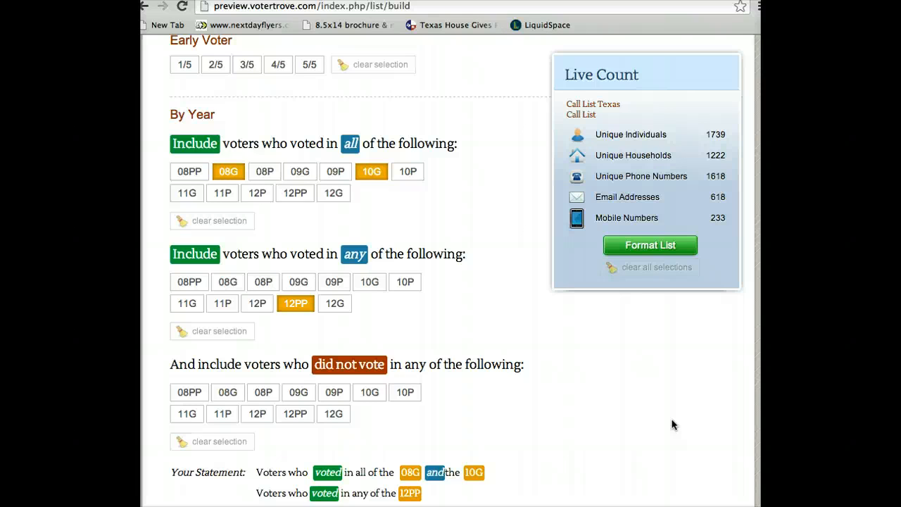
{"action": "scroll", "coordinate": [668, 425], "scroll_direction": "down", "scroll_amount": 2}
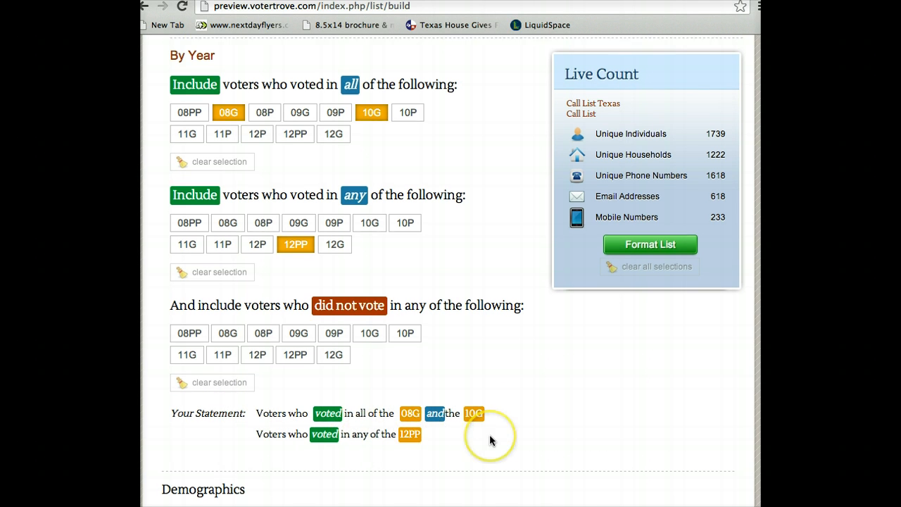
{"action": "scroll", "coordinate": [491, 441], "scroll_direction": "down", "scroll_amount": 5}
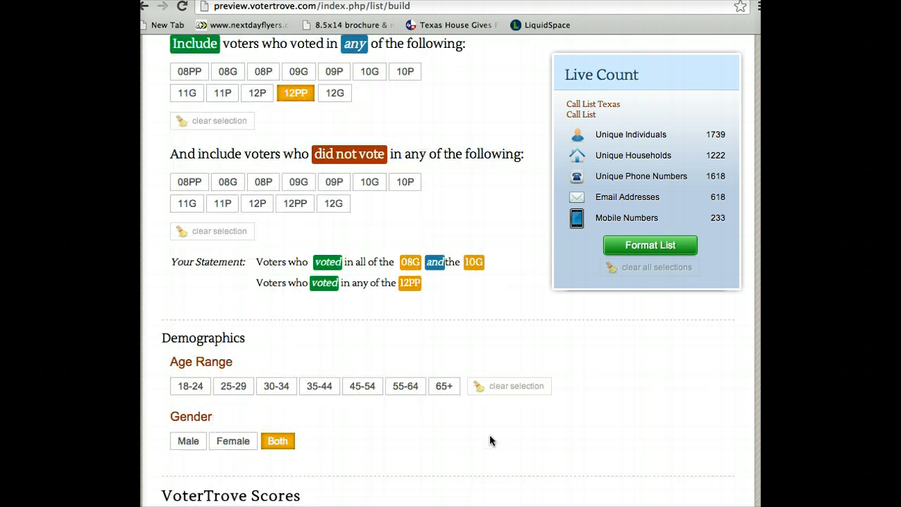
{"action": "scroll", "coordinate": [491, 441], "scroll_direction": "down", "scroll_amount": 2}
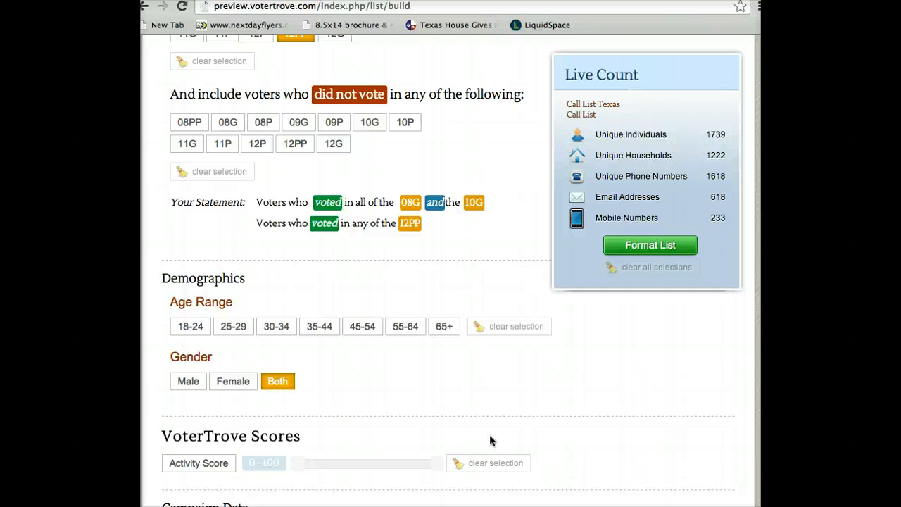
{"action": "left_click", "coordinate": [407, 329]}
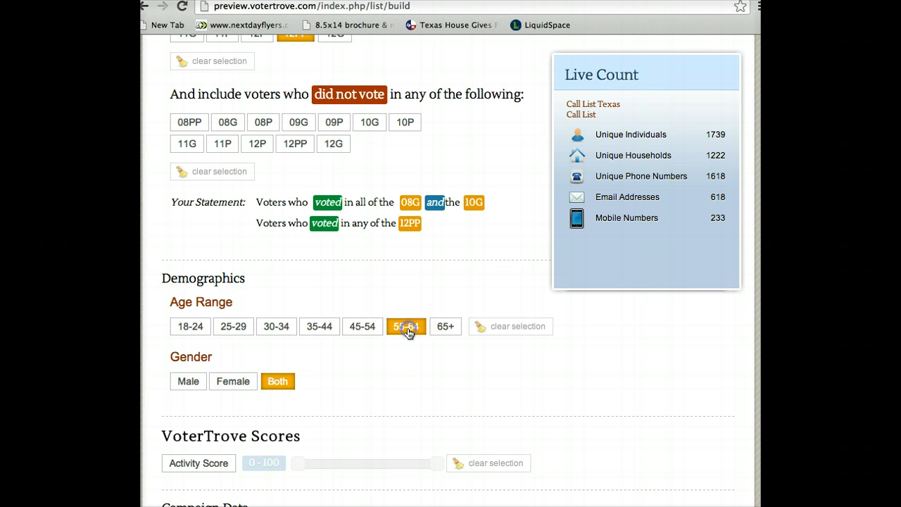
{"action": "left_click", "coordinate": [442, 327]}
{"action": "left_click", "coordinate": [462, 381]}
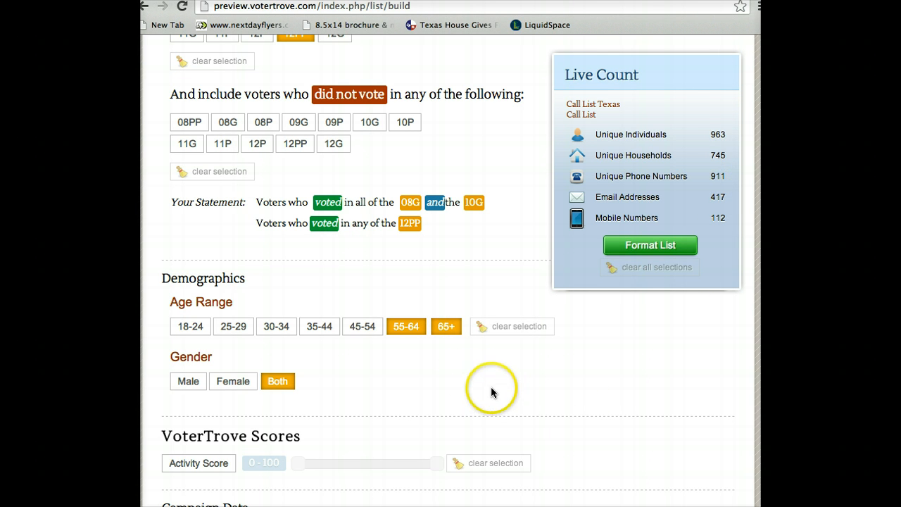
{"action": "left_click", "coordinate": [501, 326]}
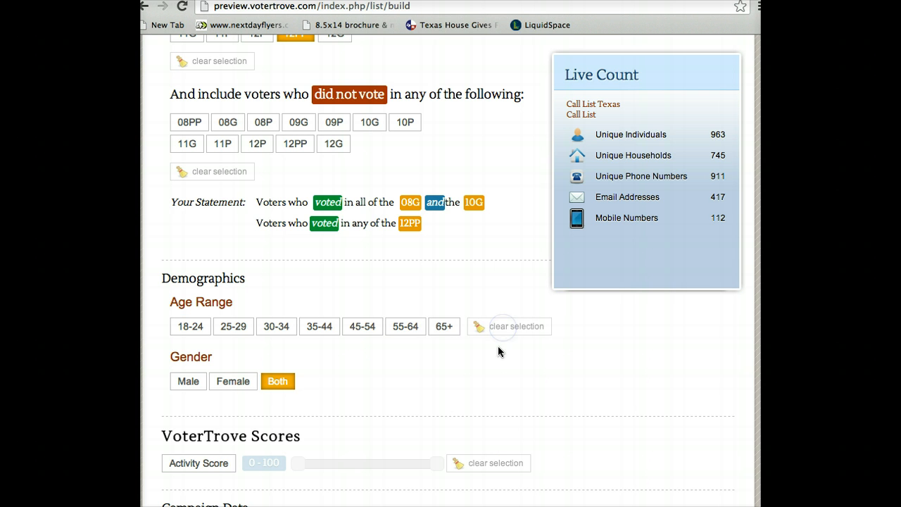
{"action": "left_click", "coordinate": [490, 384]}
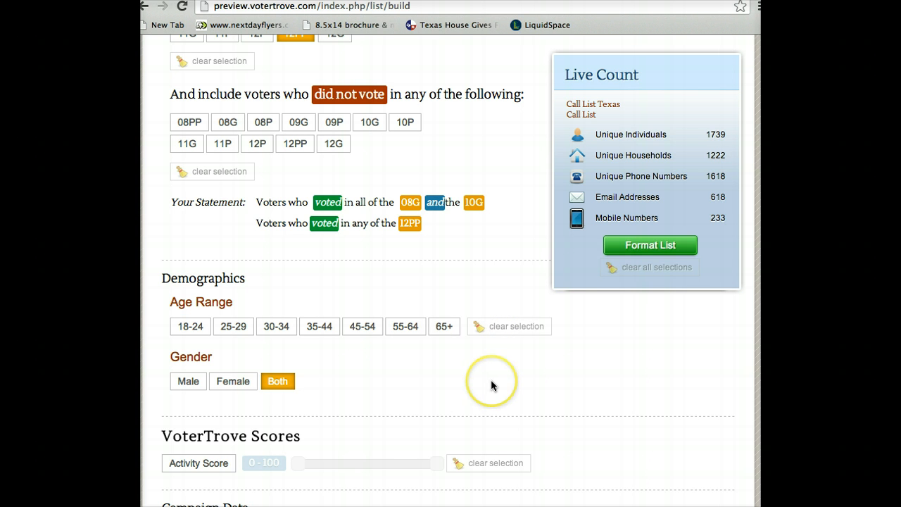
Examine the VoterTrove Scores and Campaign Data filters for mailed, called and canvassed voters, down to the Survey Data list.
{"action": "scroll", "coordinate": [490, 385], "scroll_direction": "down", "scroll_amount": 1}
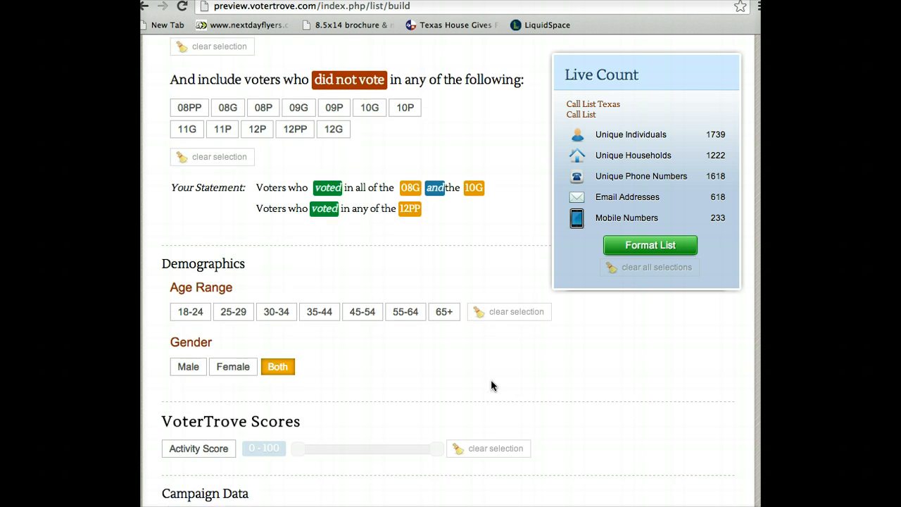
{"action": "scroll", "coordinate": [491, 385], "scroll_direction": "down", "scroll_amount": 5}
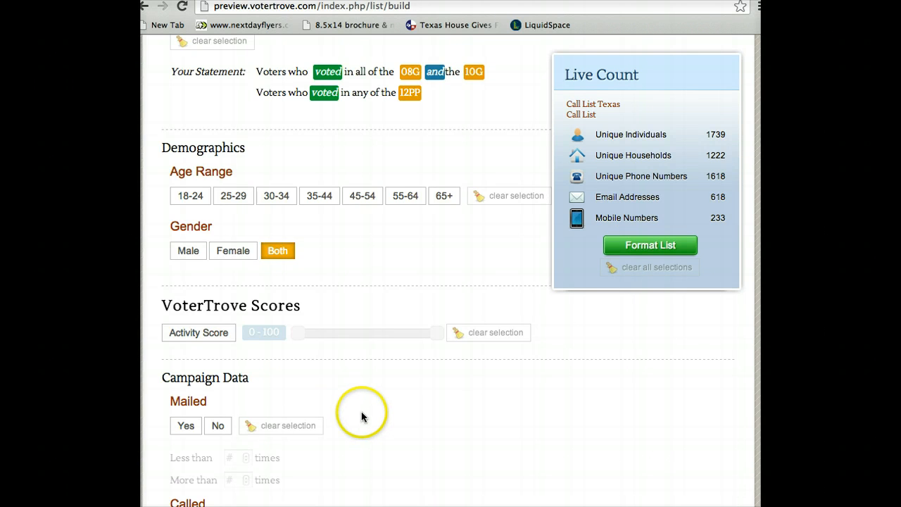
{"action": "scroll", "coordinate": [364, 415], "scroll_direction": "down", "scroll_amount": 3}
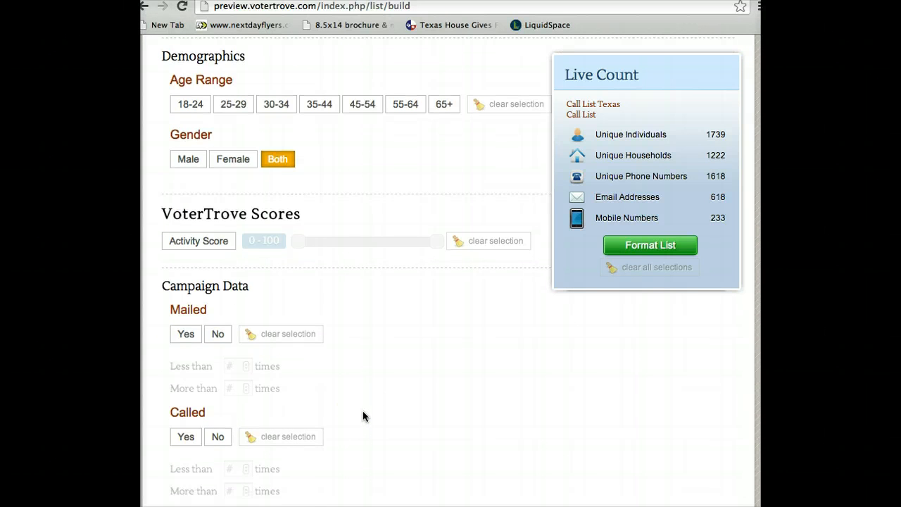
{"action": "scroll", "coordinate": [363, 416], "scroll_direction": "down", "scroll_amount": 3}
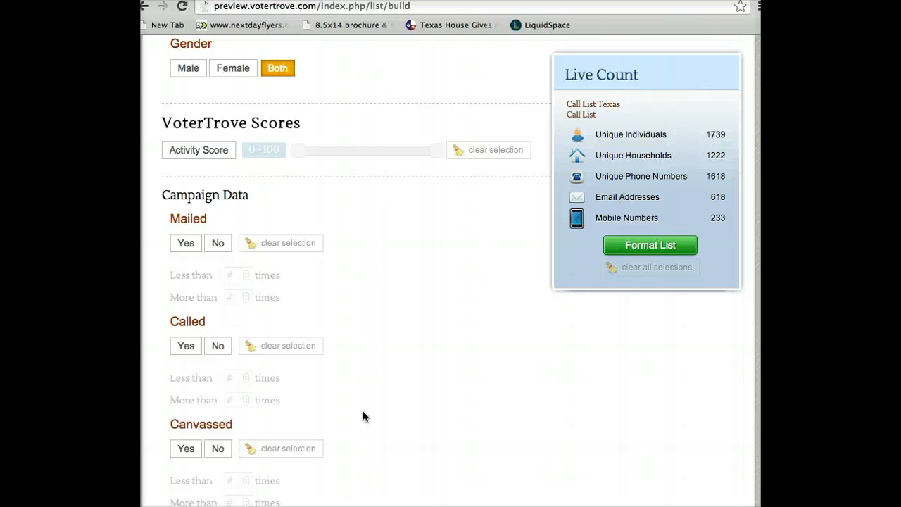
{"action": "scroll", "coordinate": [364, 416], "scroll_direction": "down", "scroll_amount": 2}
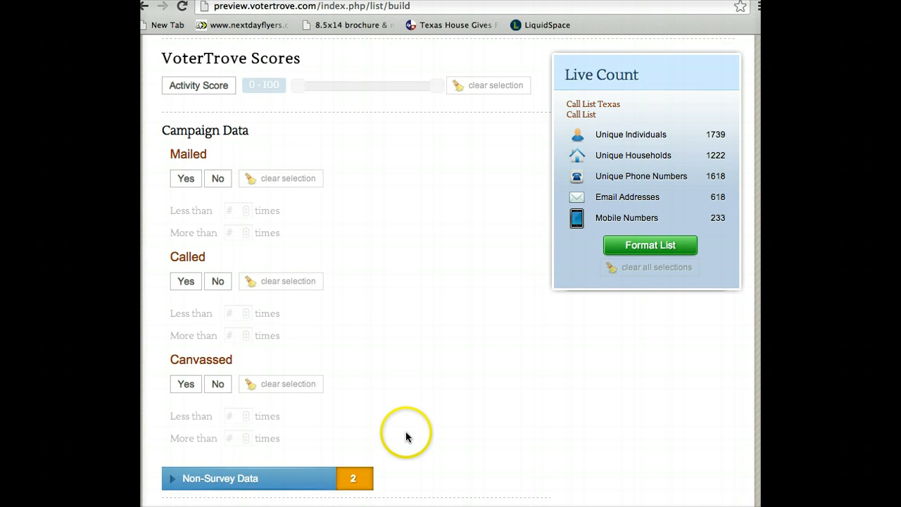
{"action": "scroll", "coordinate": [406, 436], "scroll_direction": "down", "scroll_amount": 4}
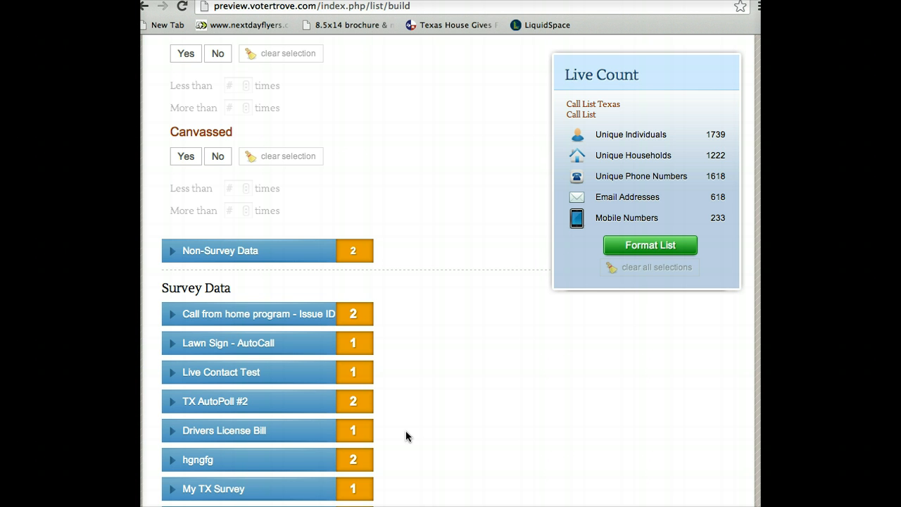
Try filtering by the Jobs and the Economy answer in the Call from home program - Issue ID survey, and clear that selection.
{"action": "left_click", "coordinate": [324, 314]}
{"action": "left_click", "coordinate": [435, 365]}
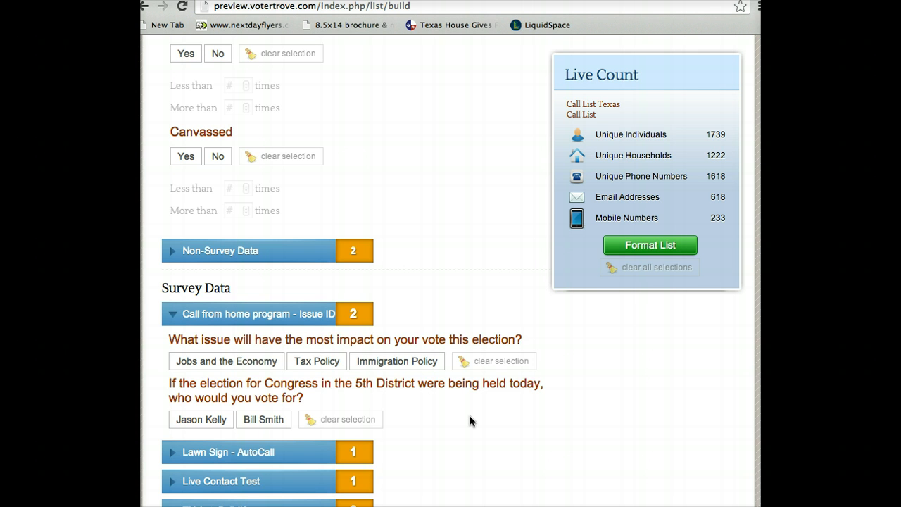
{"action": "left_click", "coordinate": [270, 362]}
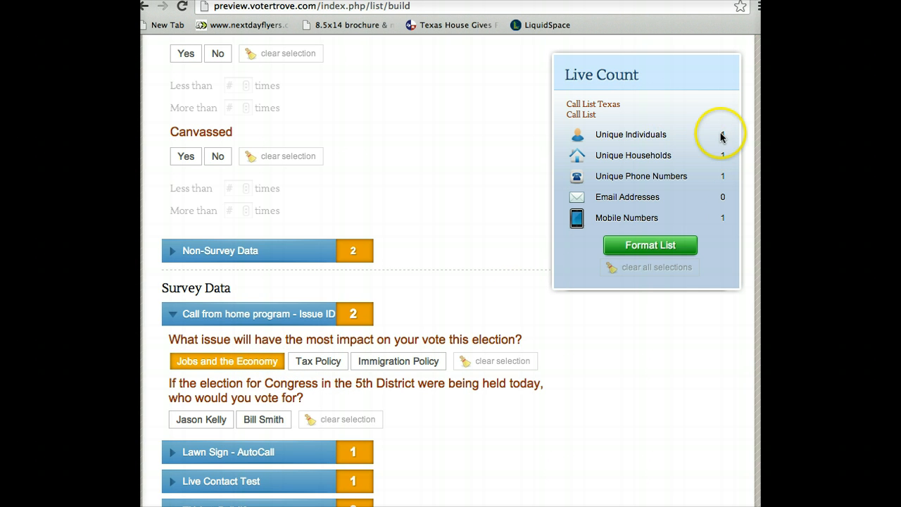
{"action": "left_click", "coordinate": [501, 362]}
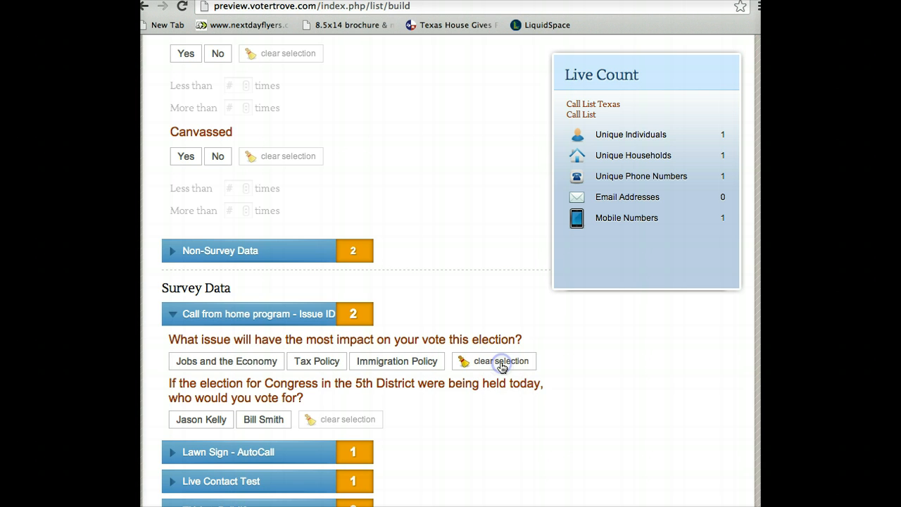